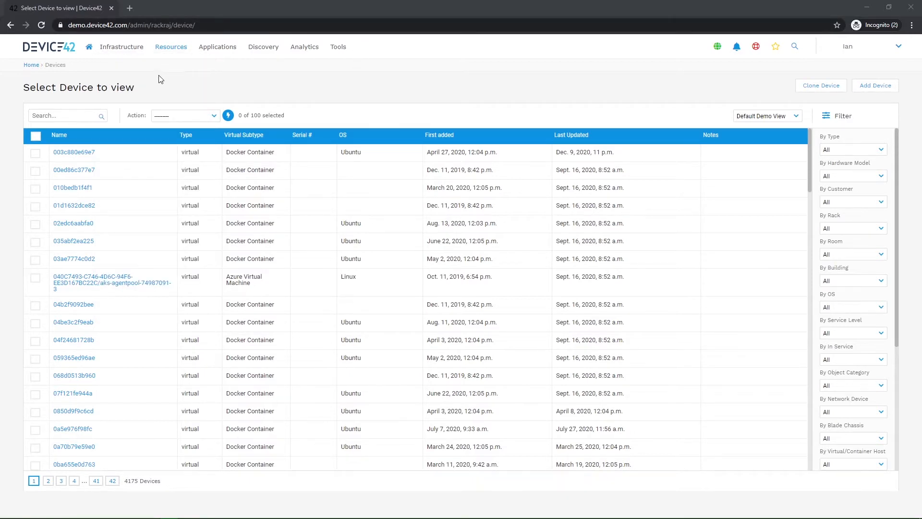
# Step: Open the list of all compute devices and filter it by the physical type
pyautogui.moveTo(175, 51)
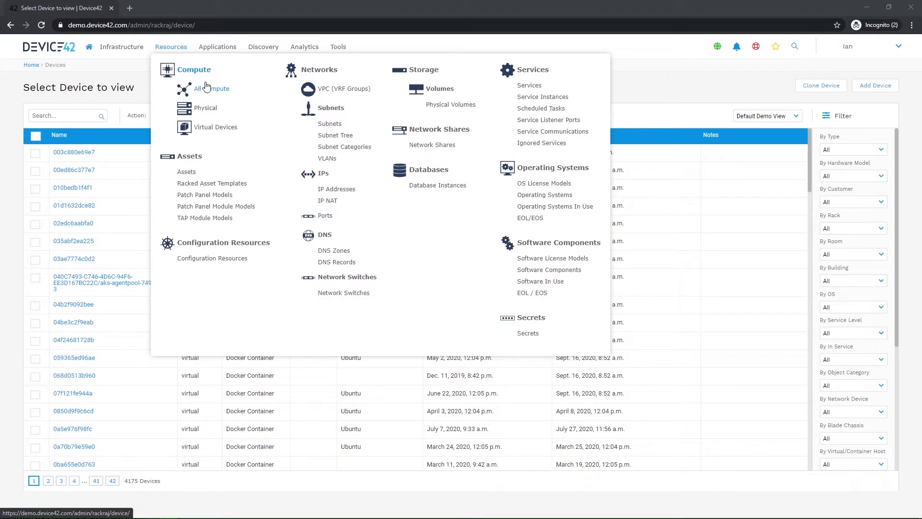
pyautogui.click(205, 92)
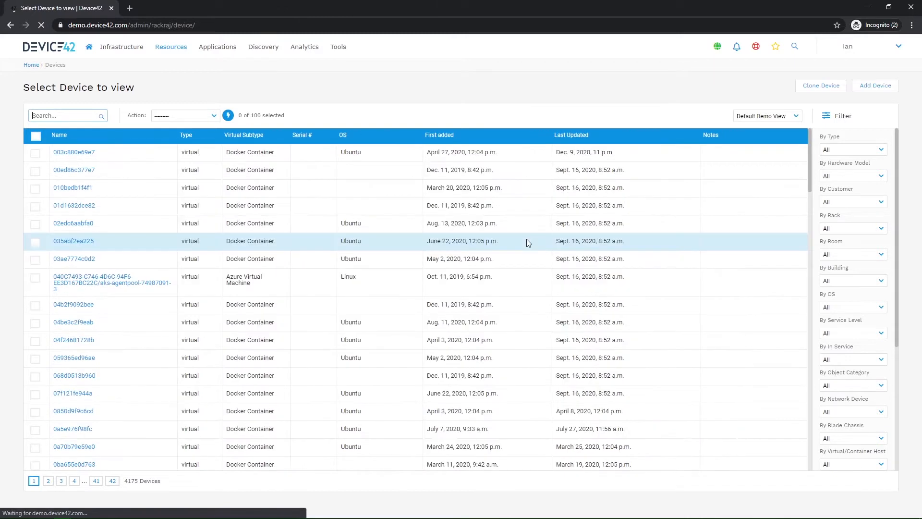
pyautogui.click(881, 150)
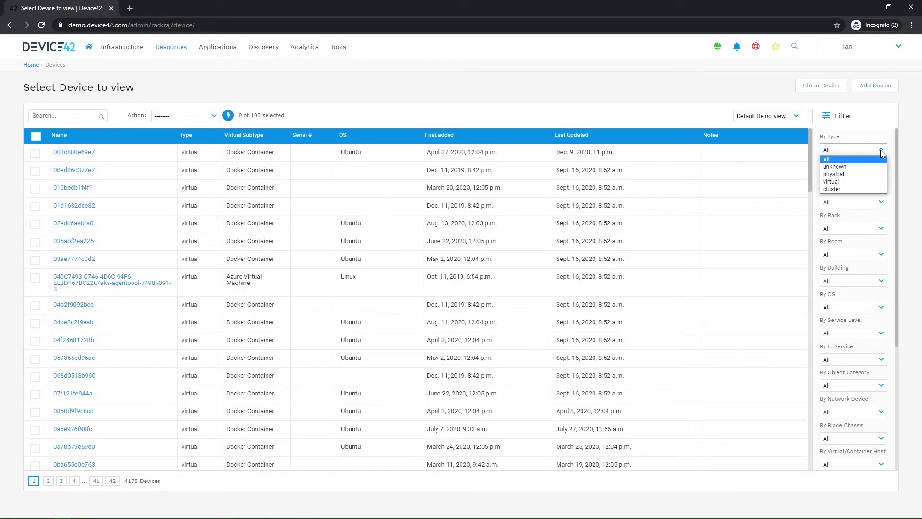
pyautogui.click(849, 175)
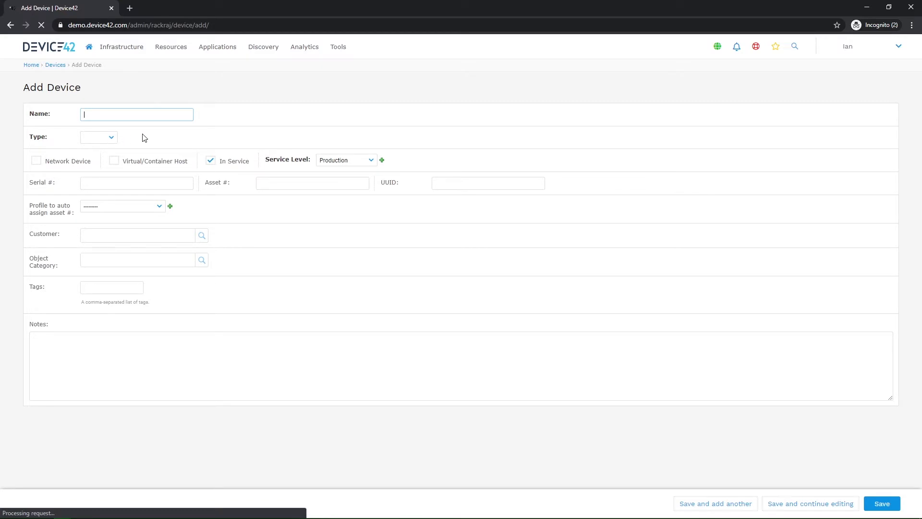
# Step: Set the new device's type to physical and review the physical subtypes on offer
pyautogui.click(100, 138)
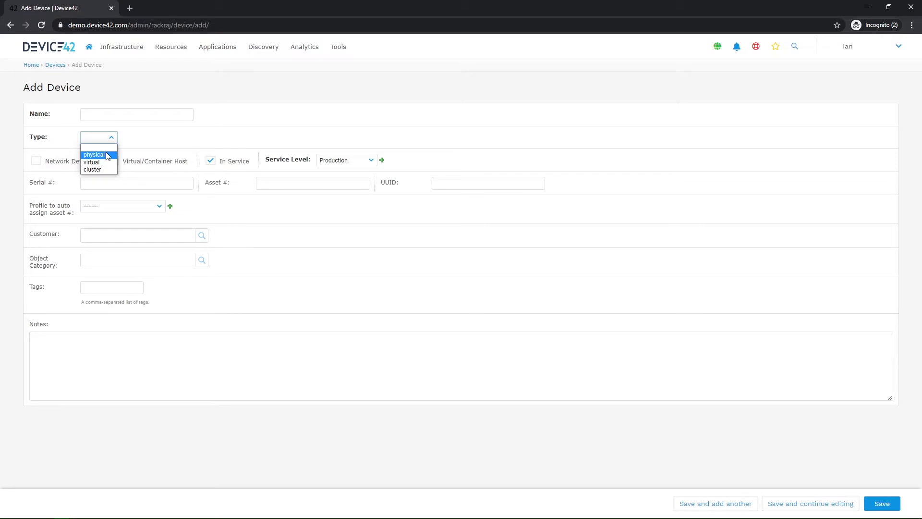
pyautogui.click(88, 155)
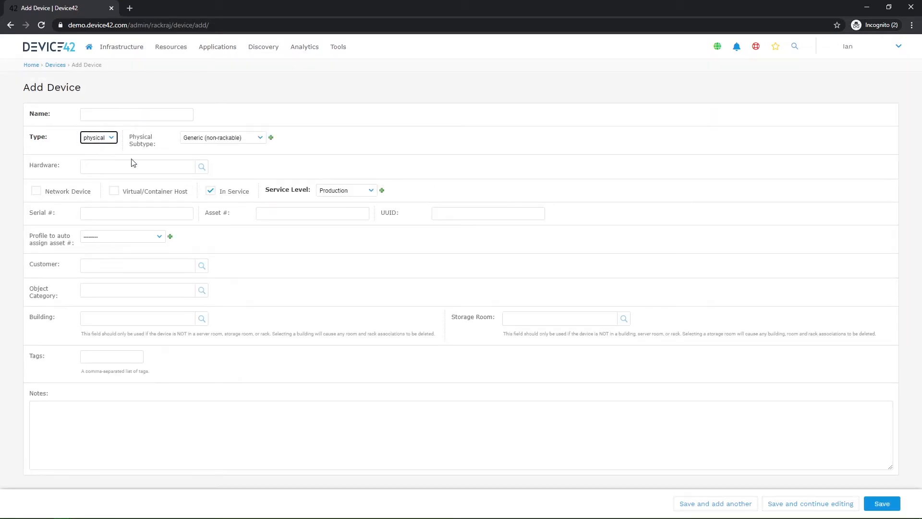
pyautogui.click(105, 141)
pyautogui.click(104, 140)
pyautogui.click(204, 141)
pyautogui.click(256, 139)
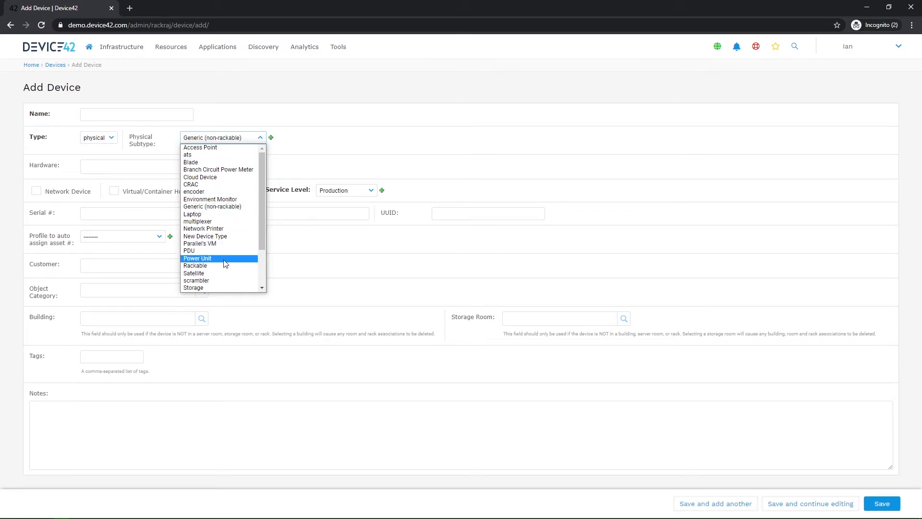
pyautogui.scroll(-3, 224, 257)
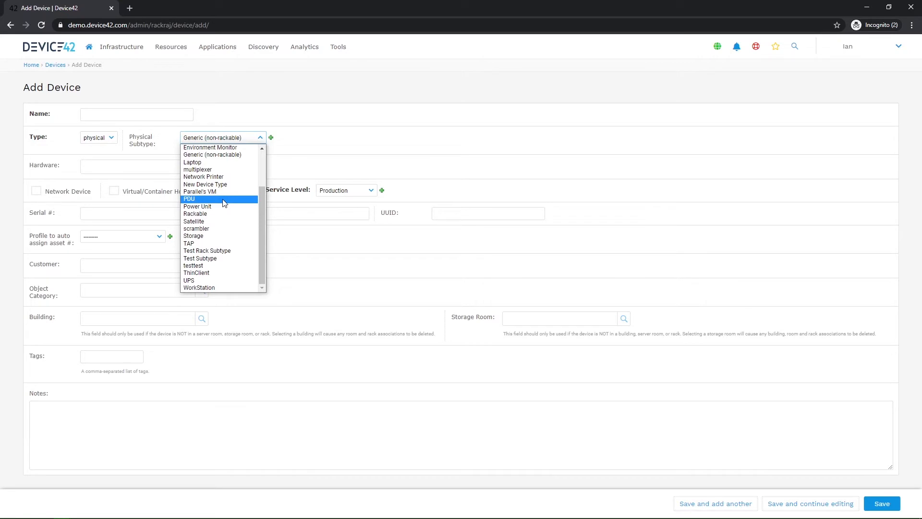
pyautogui.scroll(3, 241, 262)
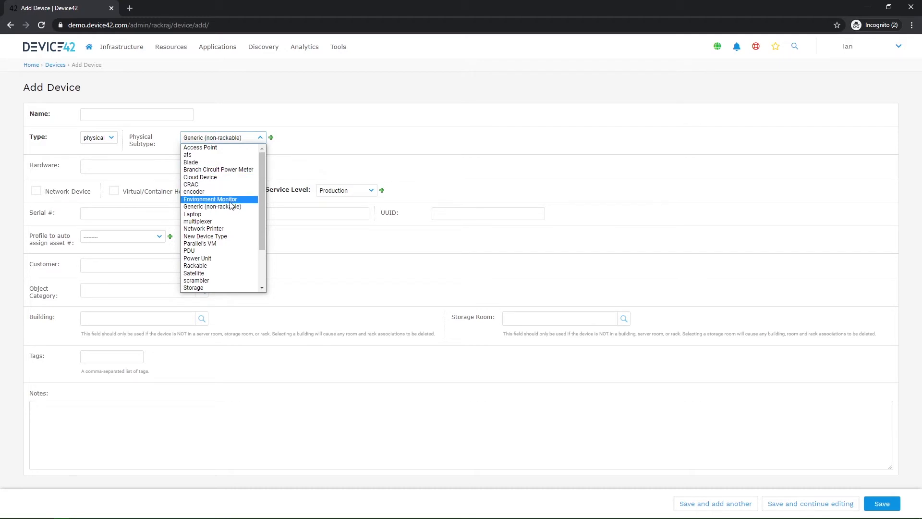
pyautogui.click(298, 139)
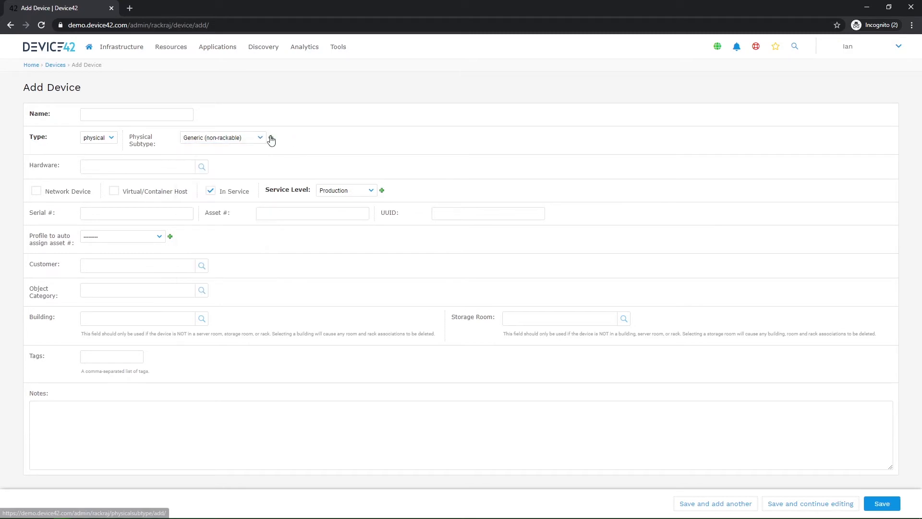
# Step: Examine the location choices for adding a custom physical subtype, including Storage Room, Rack and Building, and close the form without saving
pyautogui.click(270, 139)
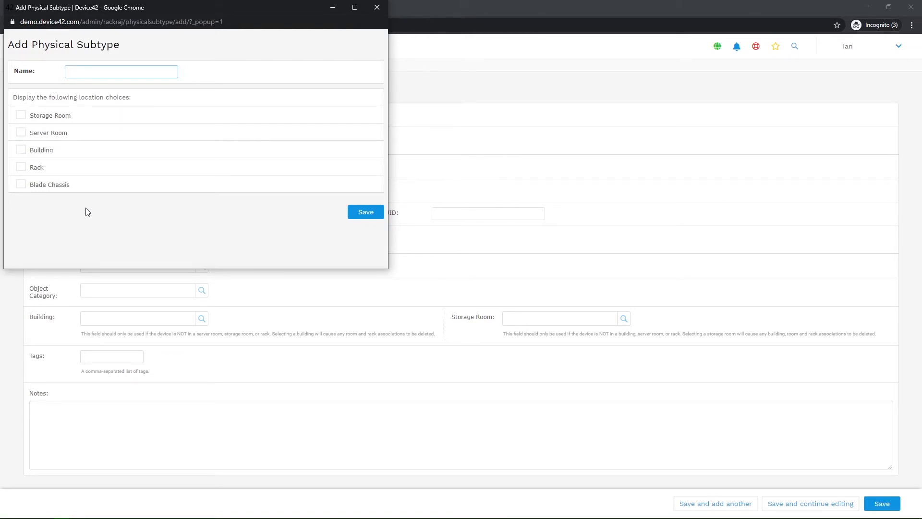
pyautogui.click(44, 117)
pyautogui.click(40, 171)
pyautogui.click(37, 149)
pyautogui.click(377, 8)
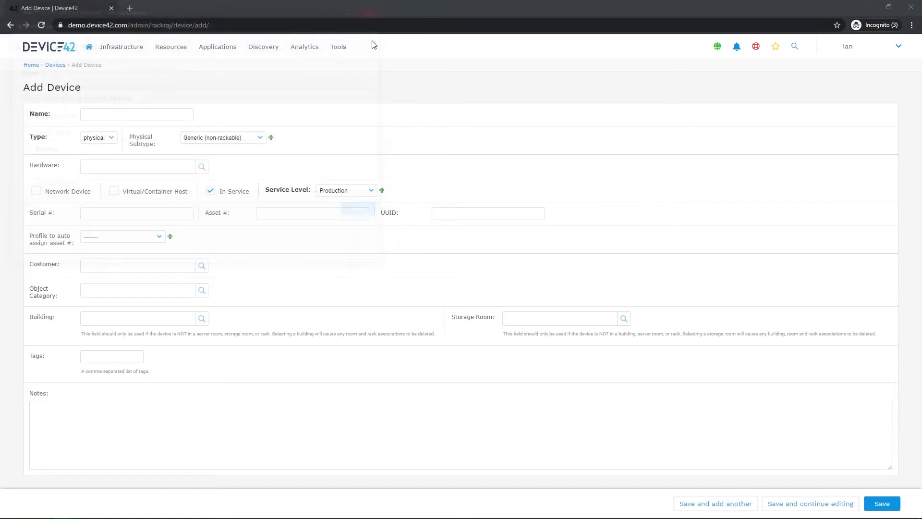
# Step: Switch the new device's type to virtual and review the virtual subtypes on offer
pyautogui.click(97, 137)
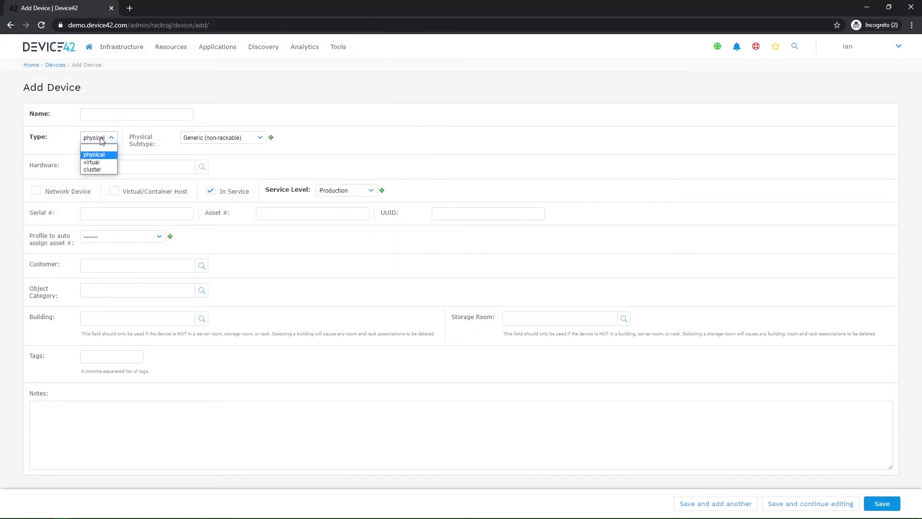
pyautogui.click(94, 162)
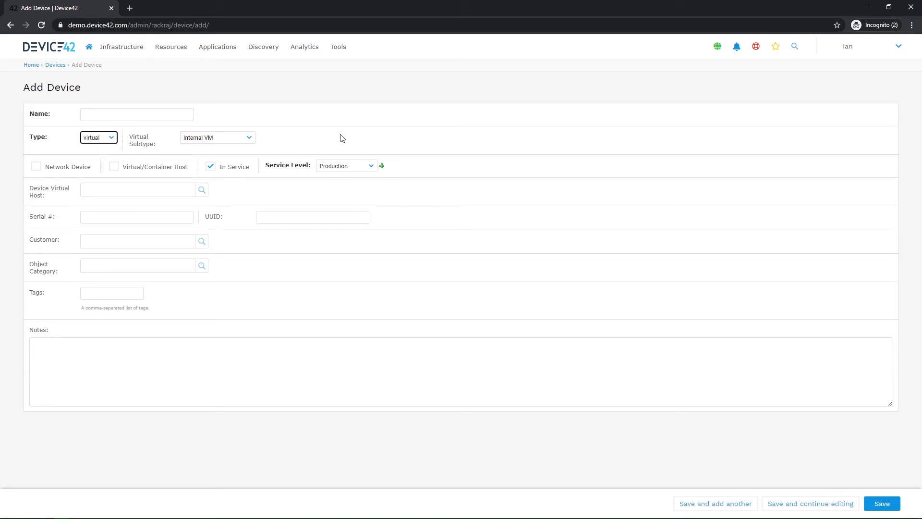
pyautogui.click(228, 140)
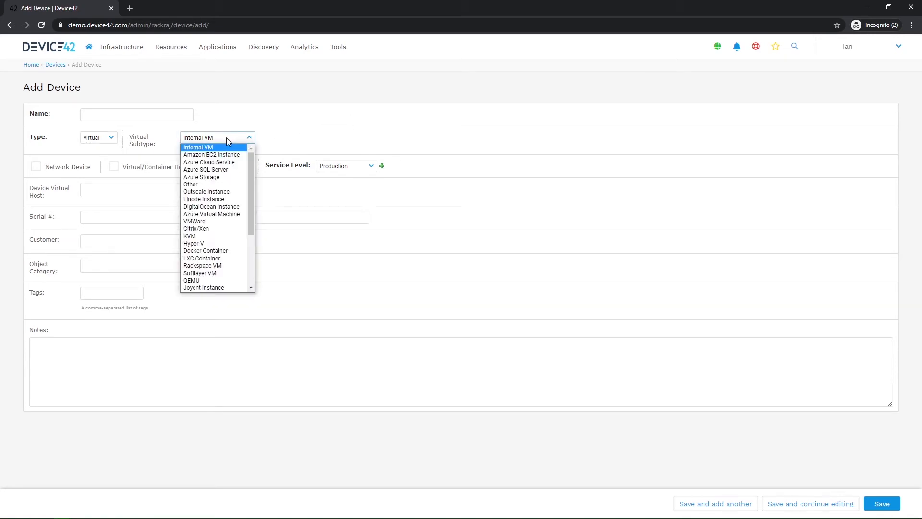
pyautogui.moveTo(251, 156)
pyautogui.mouseDown()
pyautogui.moveTo(260, 219)
pyautogui.moveTo(247, 149)
pyautogui.mouseUp()
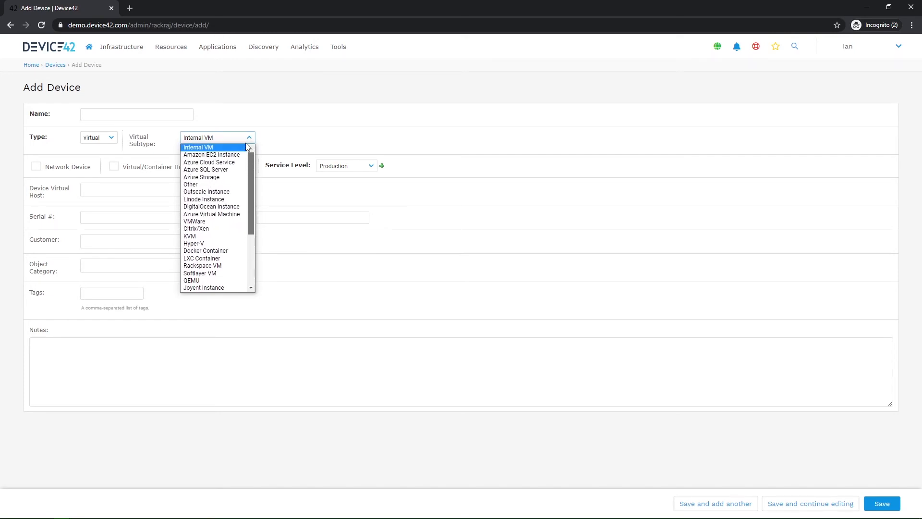
pyautogui.click(253, 105)
# Step: Change the new device's type to cluster
pyautogui.click(99, 138)
pyautogui.click(98, 138)
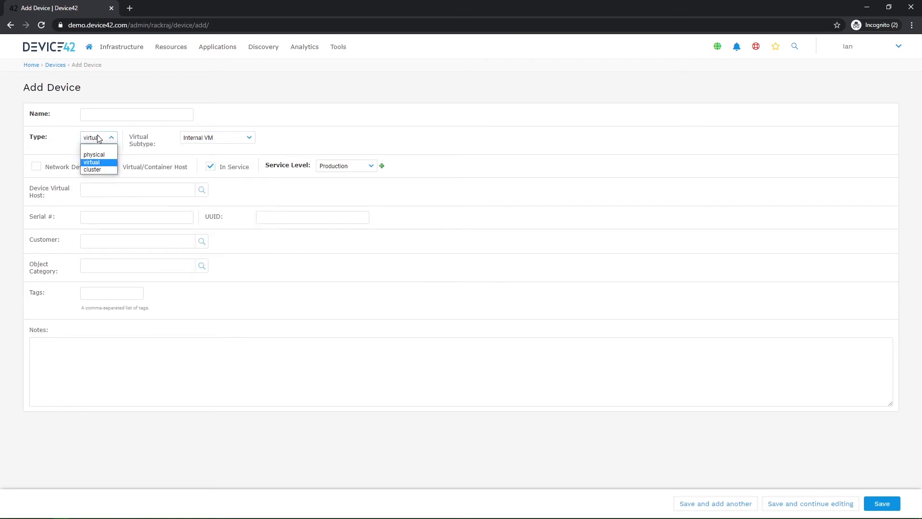
pyautogui.click(95, 171)
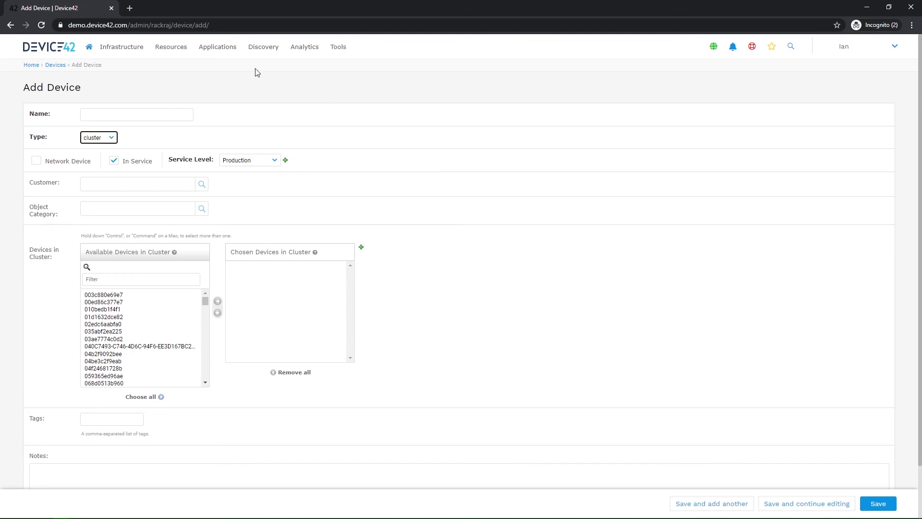
# Step: Open the Device42 blog at device42.com/blog in a new browser tab
pyautogui.click(130, 8)
pyautogui.write('devi')
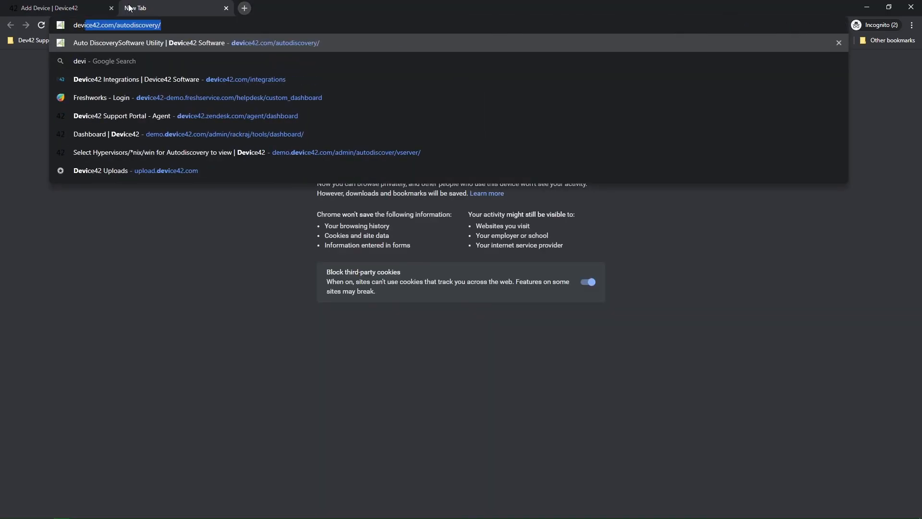
pyautogui.write('ce42.com/auto')
pyautogui.press('BackSpace')
pyautogui.press('BackSpace')
pyautogui.press('BackSpace')
pyautogui.press('BackSpace')
pyautogui.write('blog')
pyautogui.press('Return')
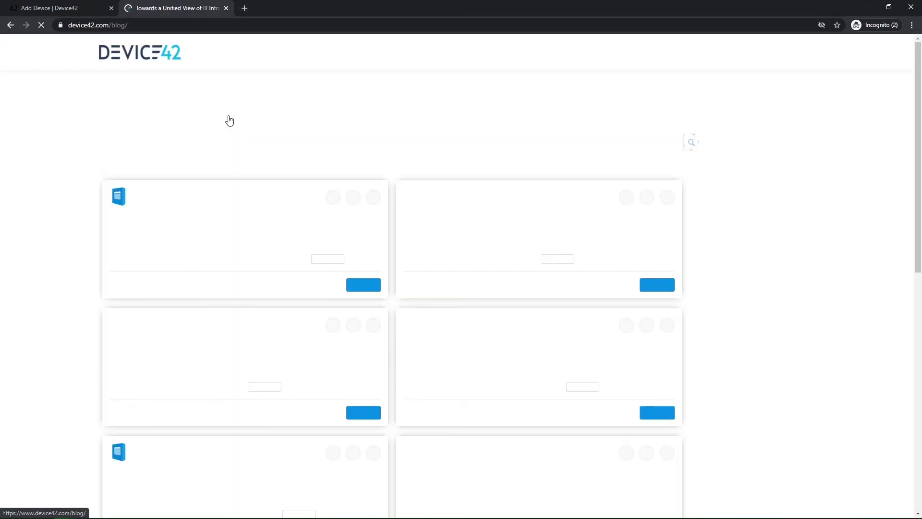
# Step: Open the blog post "Device Discovery Enhancements and more in v16.19.00" and read its section on device subtype enhancements
pyautogui.scroll(-5, 53, 264)
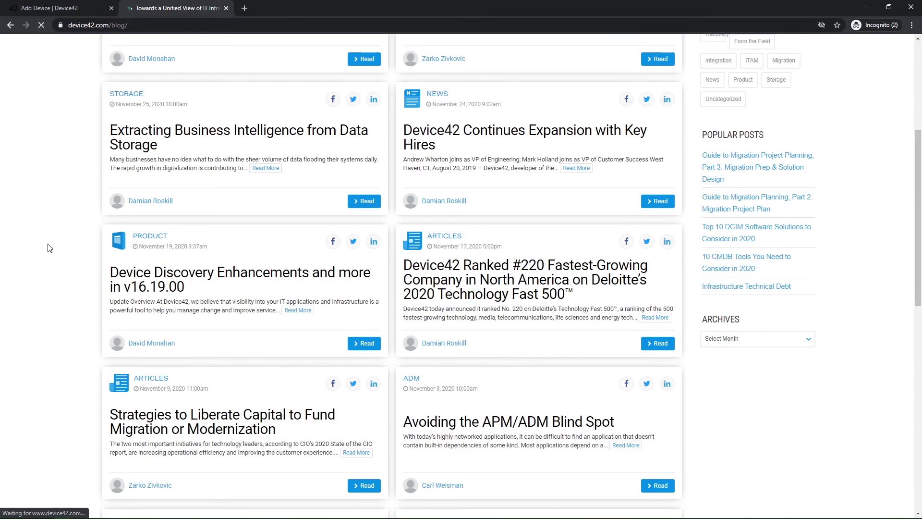
pyautogui.moveTo(184, 288); pyautogui.dragTo(135, 287)
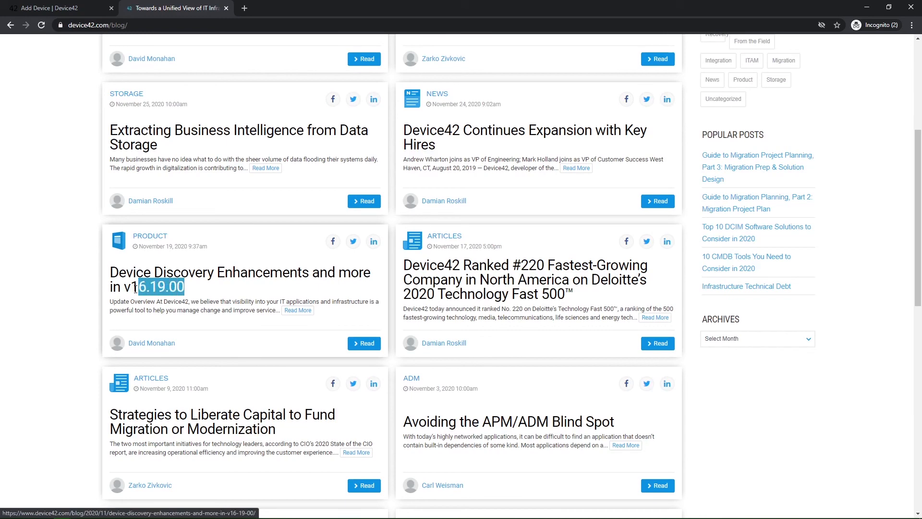
pyautogui.click(364, 343)
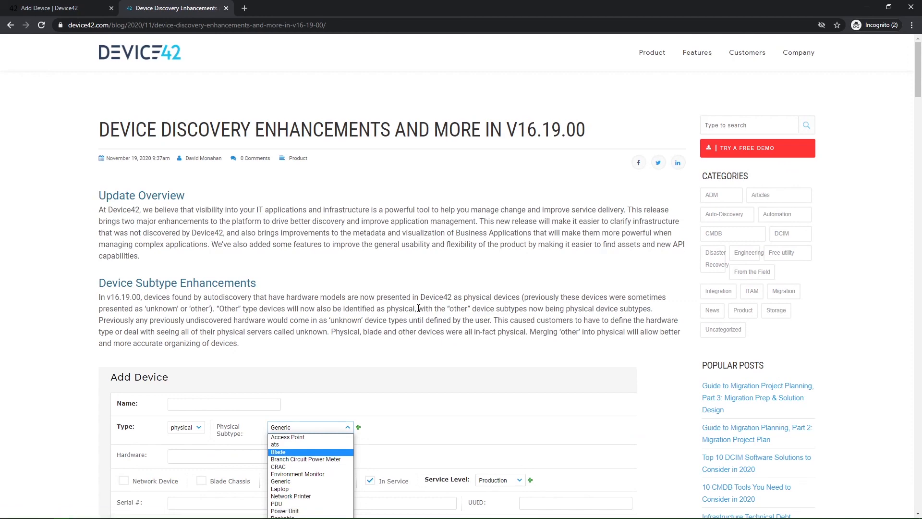
pyautogui.scroll(-10, 418, 308)
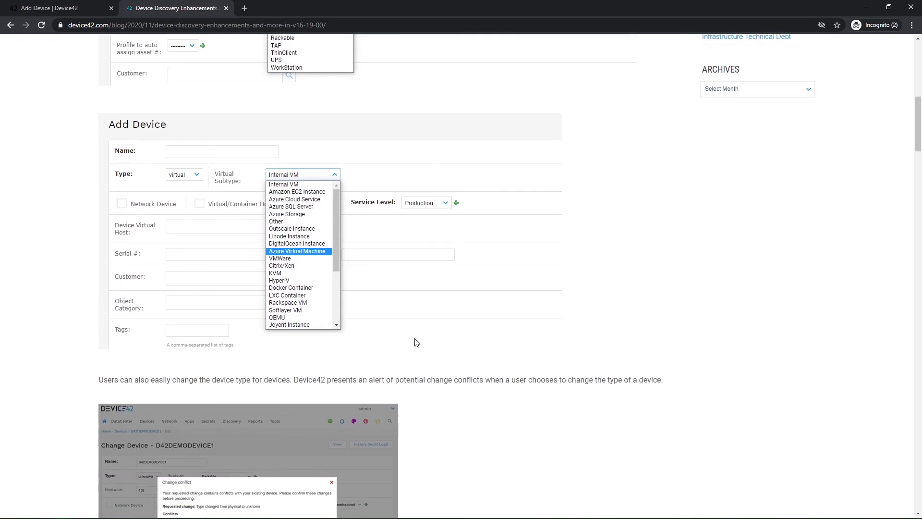